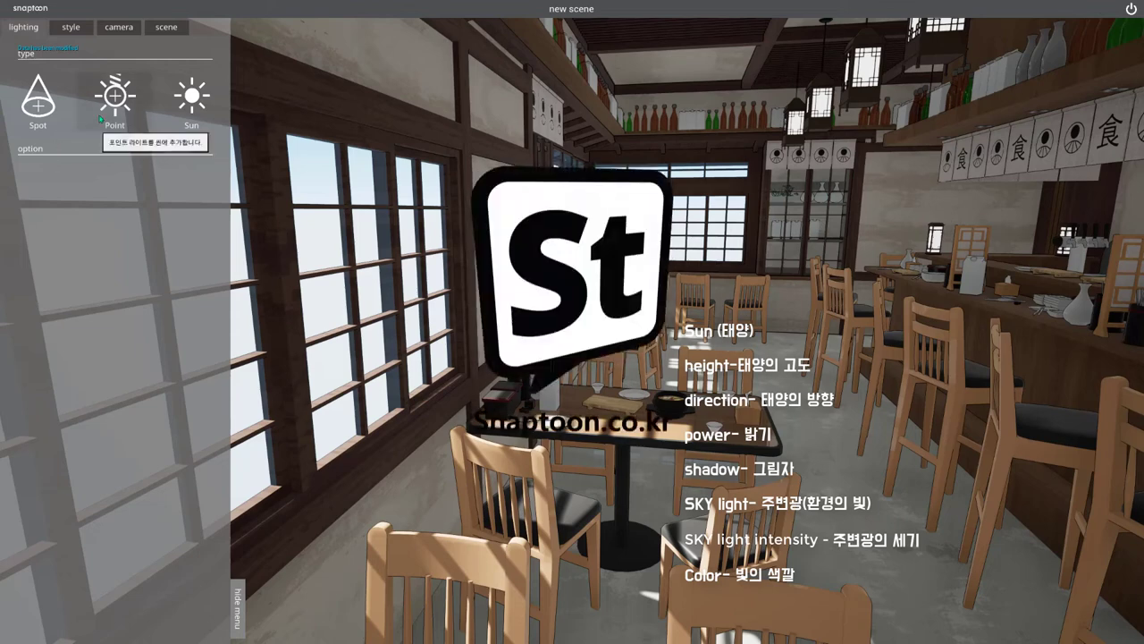
Add a Sun light and toggle it off and on, leaving it switched on
click(191, 97)
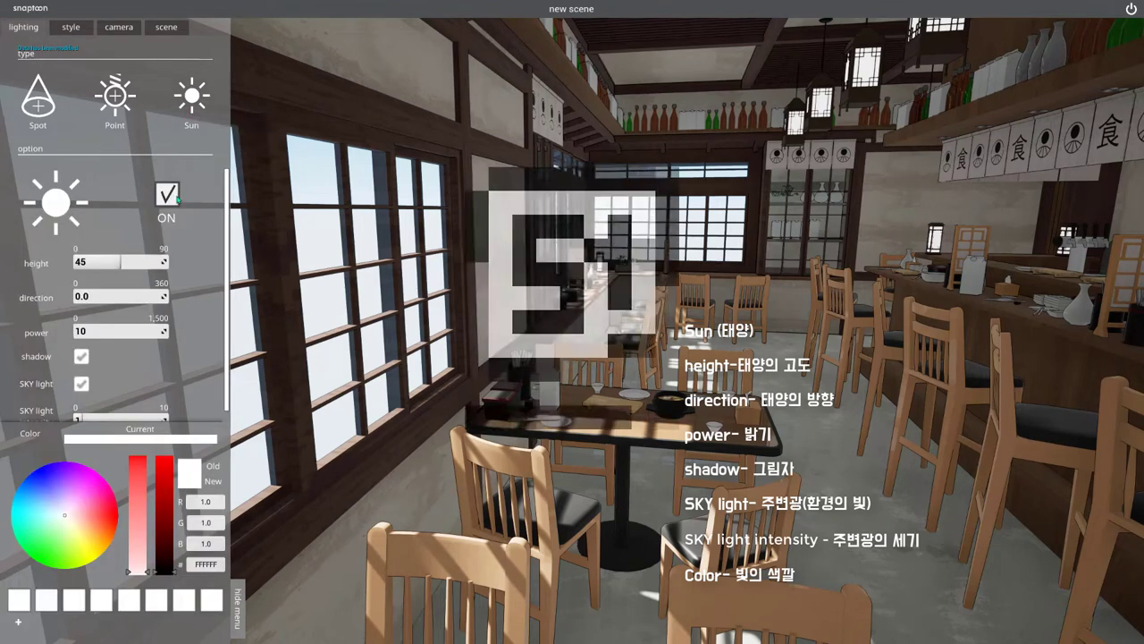
click(172, 198)
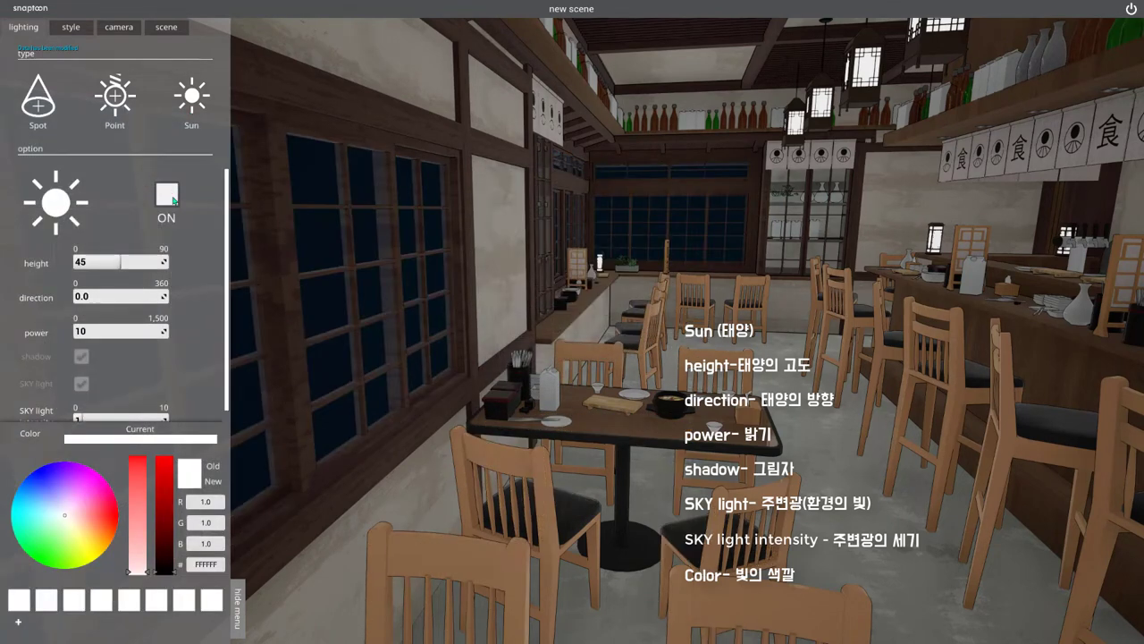
click(173, 198)
click(173, 198)
Switch the sun on, lower its height, rotate direction to about 75, then reset it to 0
click(166, 194)
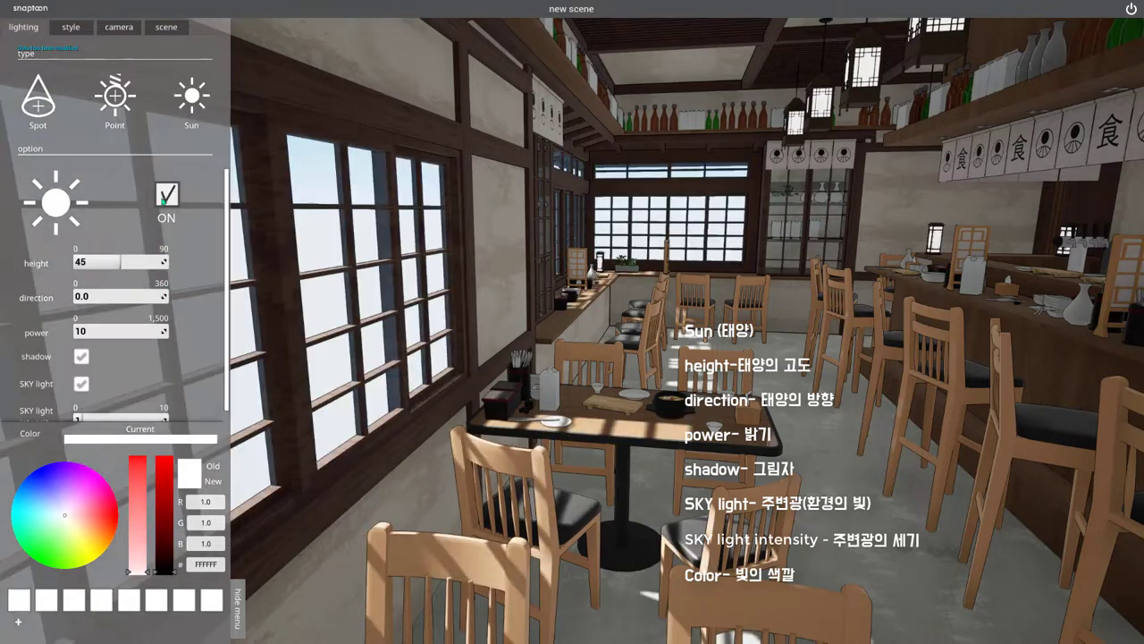
mouse_move(121, 261)
mouse_down()
mouse_move(97, 261)
mouse_move(134, 261)
mouse_move(88, 261)
mouse_up()
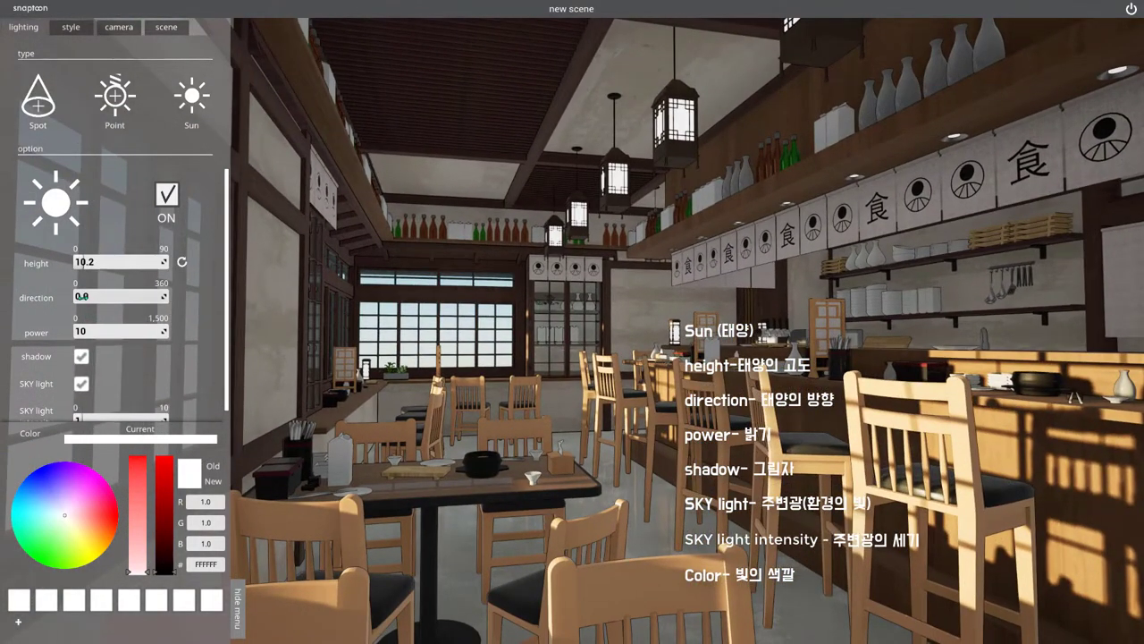
drag(81, 296, 93, 296)
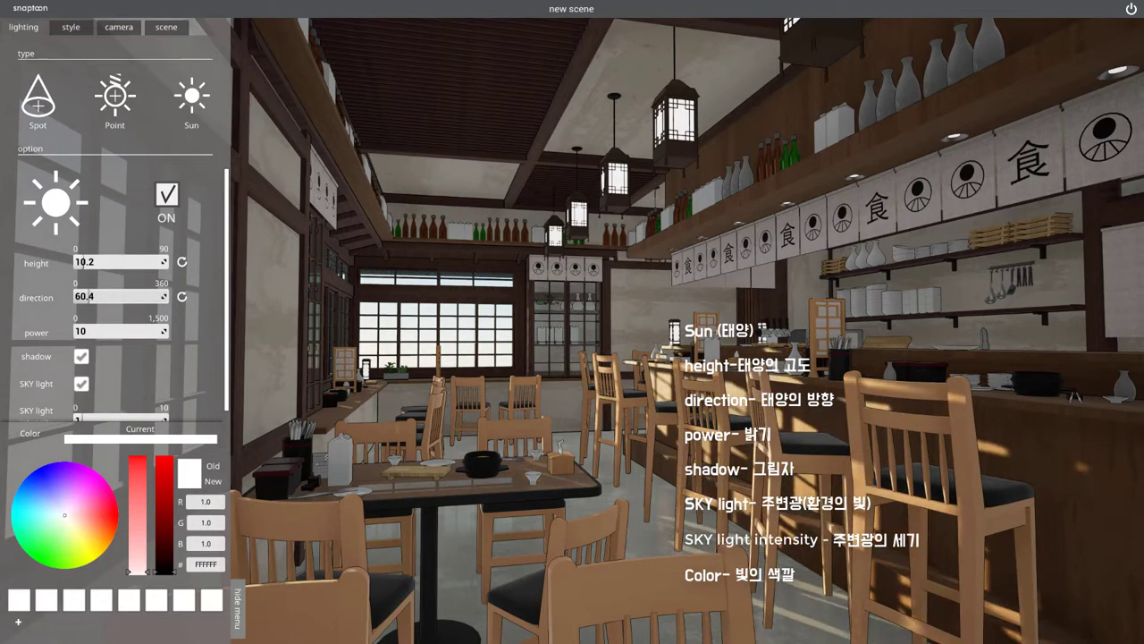
click(181, 296)
Swing the sun direction to about 243, then reset direction to 0 and power to 10
drag(75, 296, 149, 296)
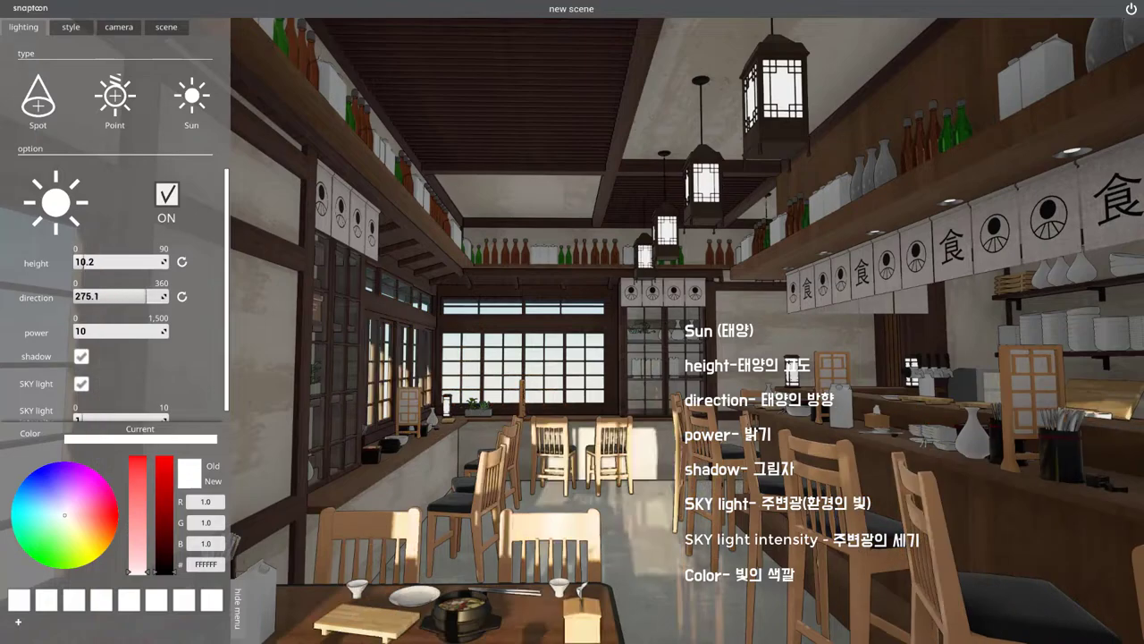
click(181, 296)
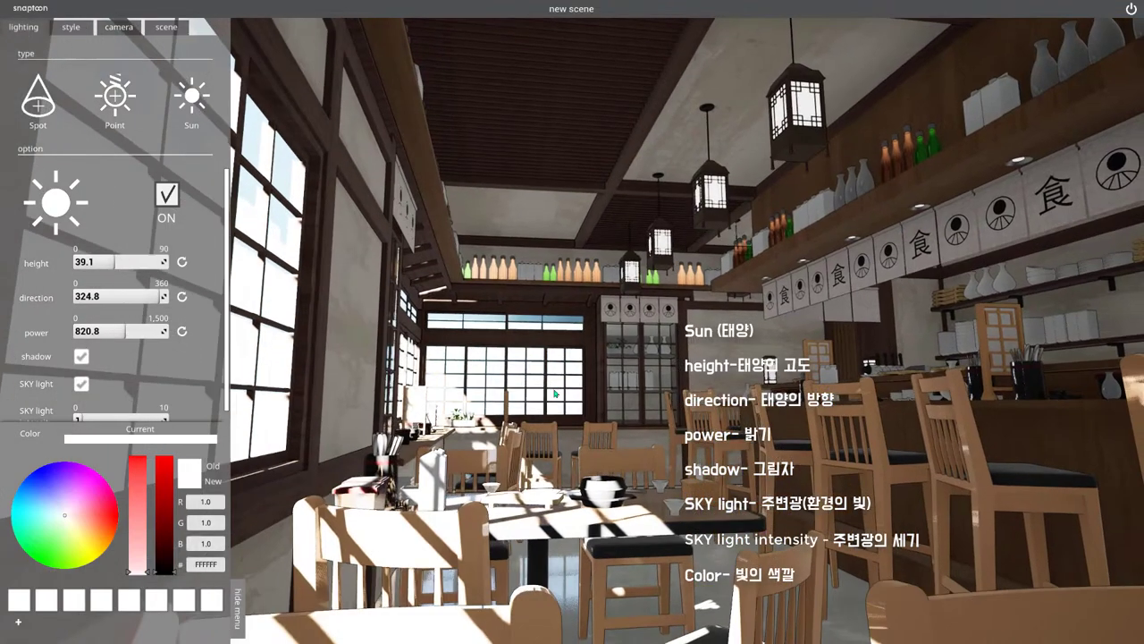
click(183, 331)
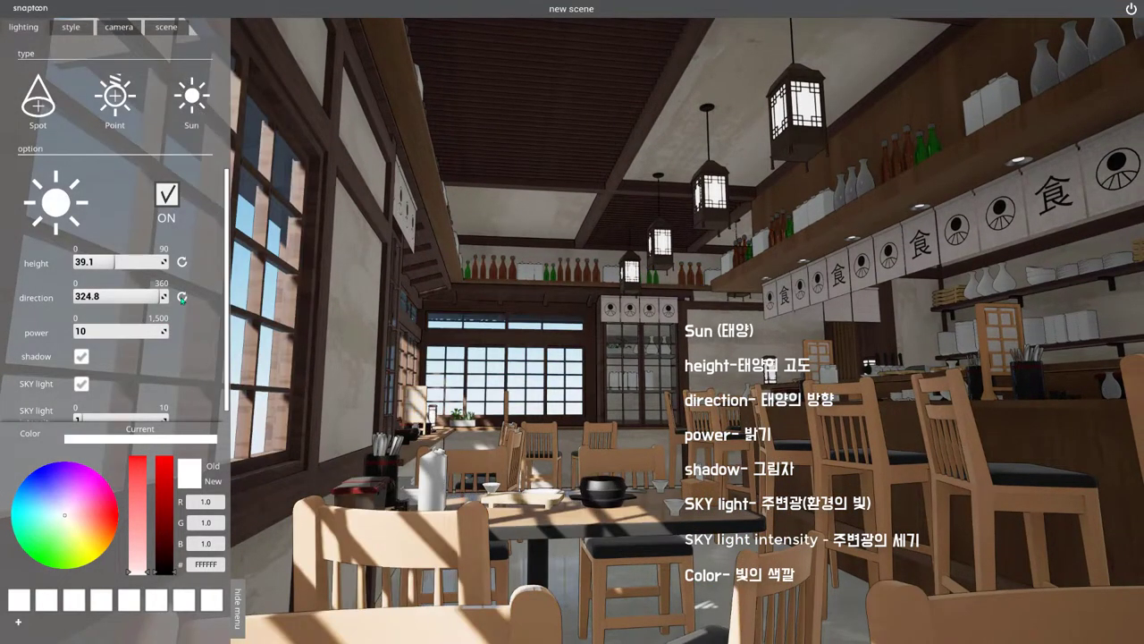
click(182, 297)
Reset the sun height to 45, turn shadows off and set sun power to 2
click(183, 262)
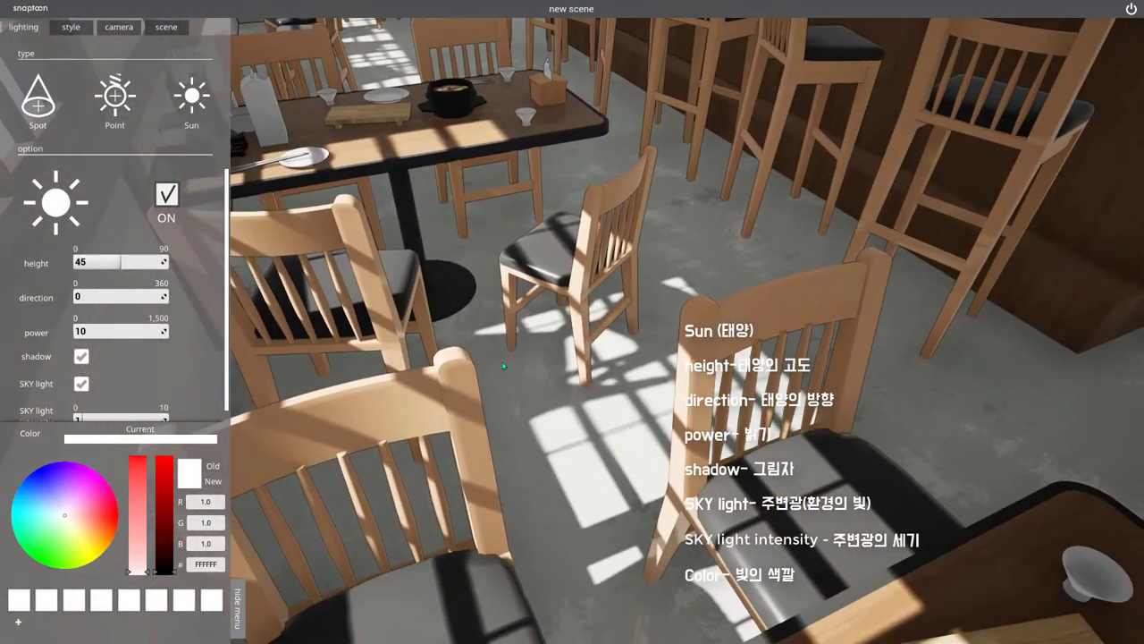
click(81, 358)
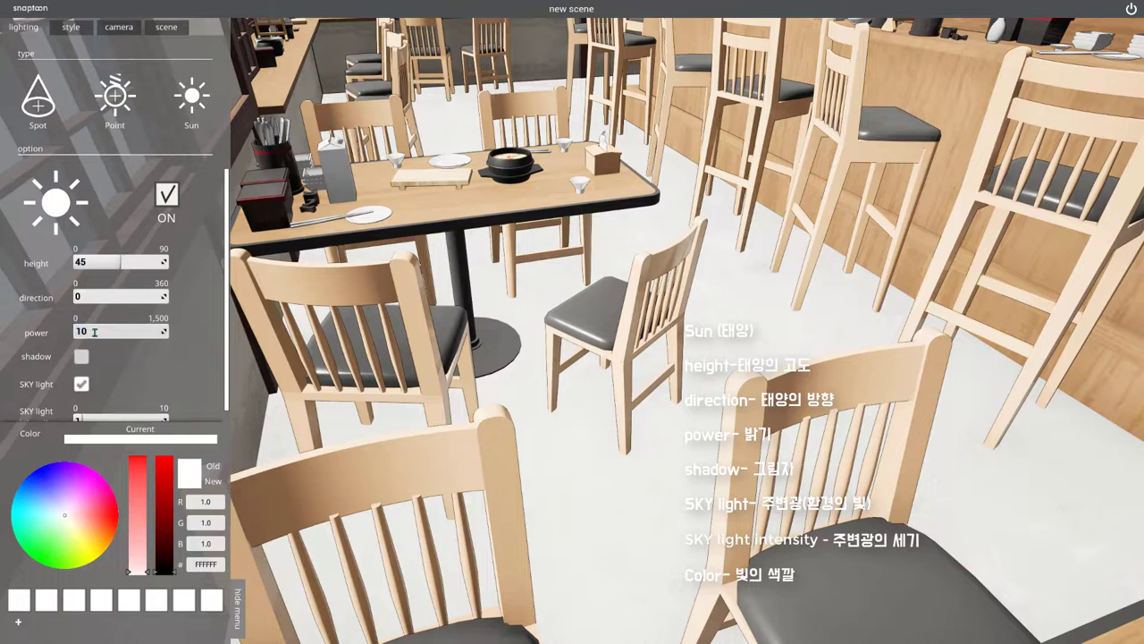
text(2)
key(Return)
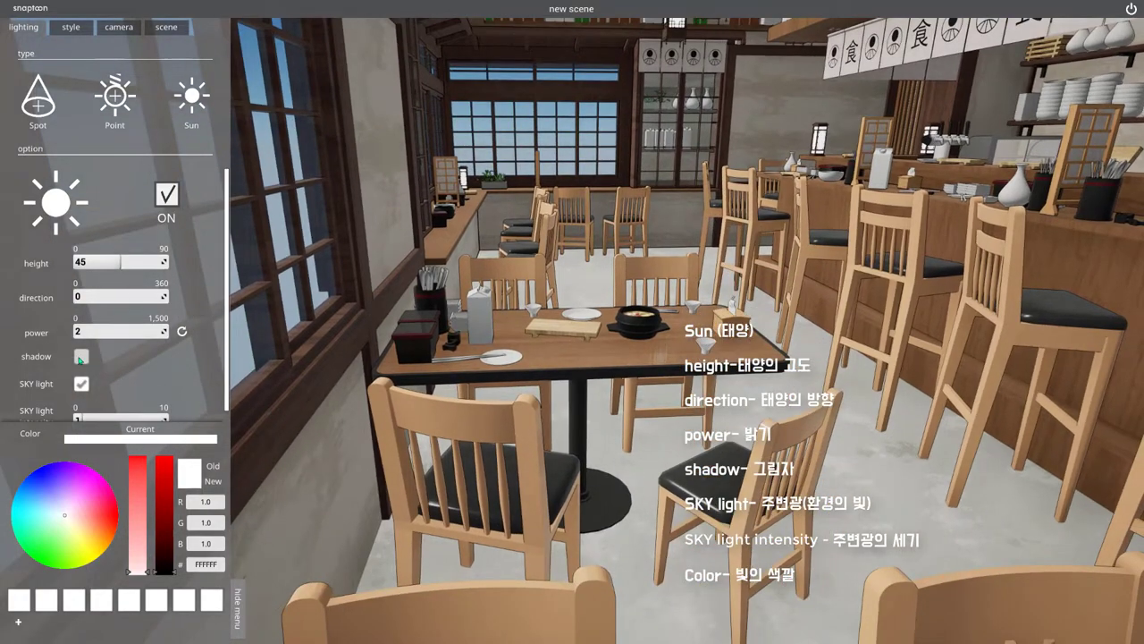
Turn scene shadows back on and switch off the ambient sky light
click(80, 358)
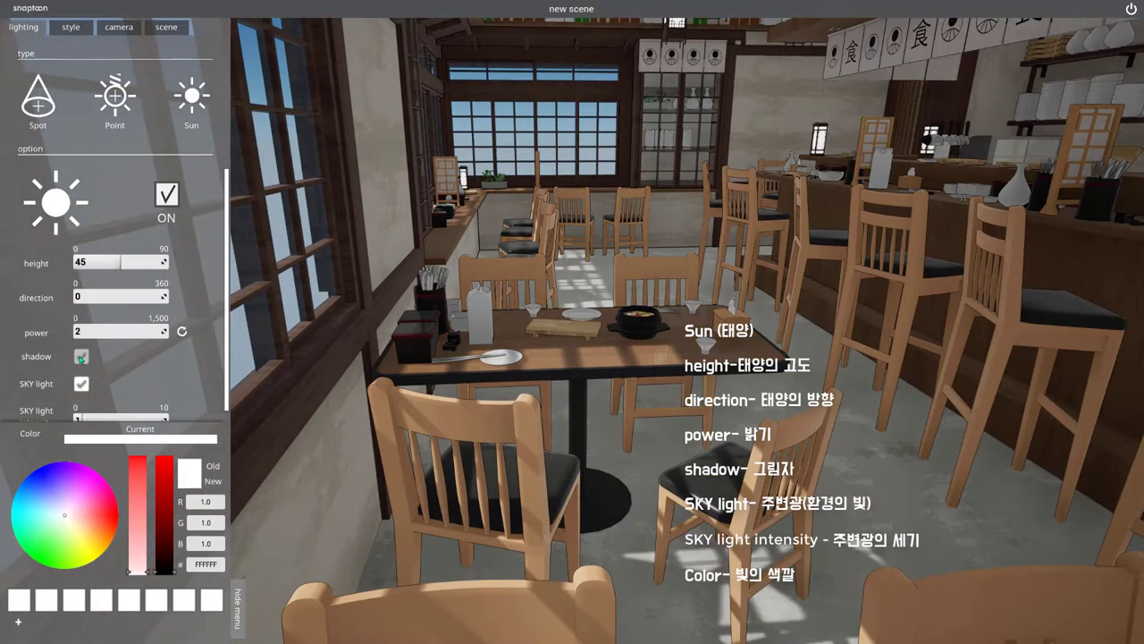
click(80, 359)
click(81, 358)
click(80, 359)
click(81, 357)
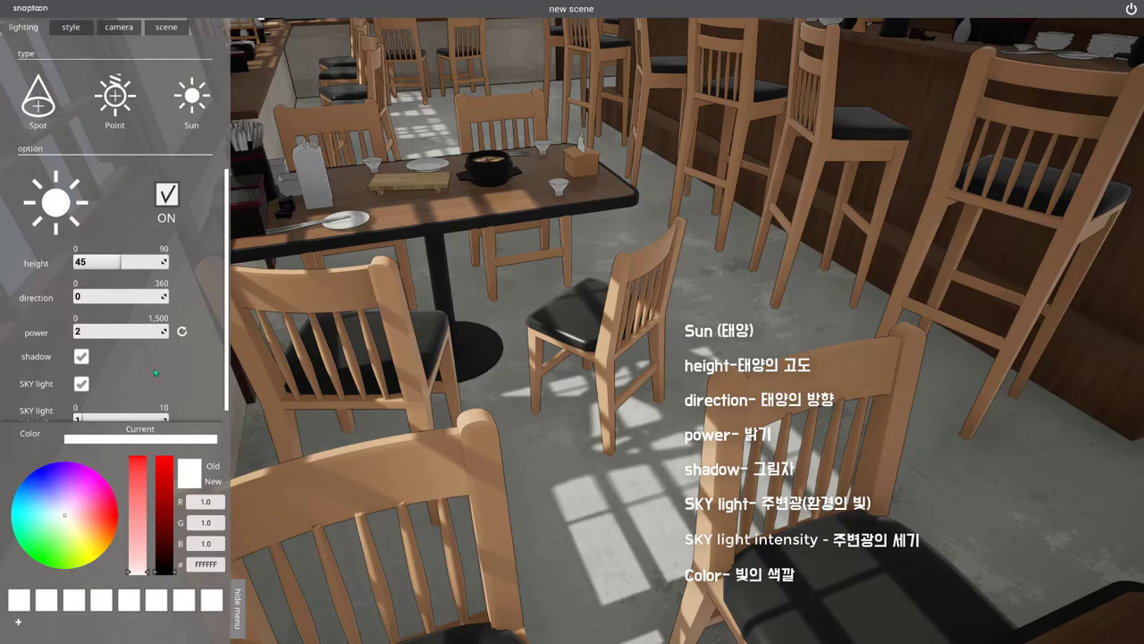
scroll(195, 356, down, 1)
click(82, 373)
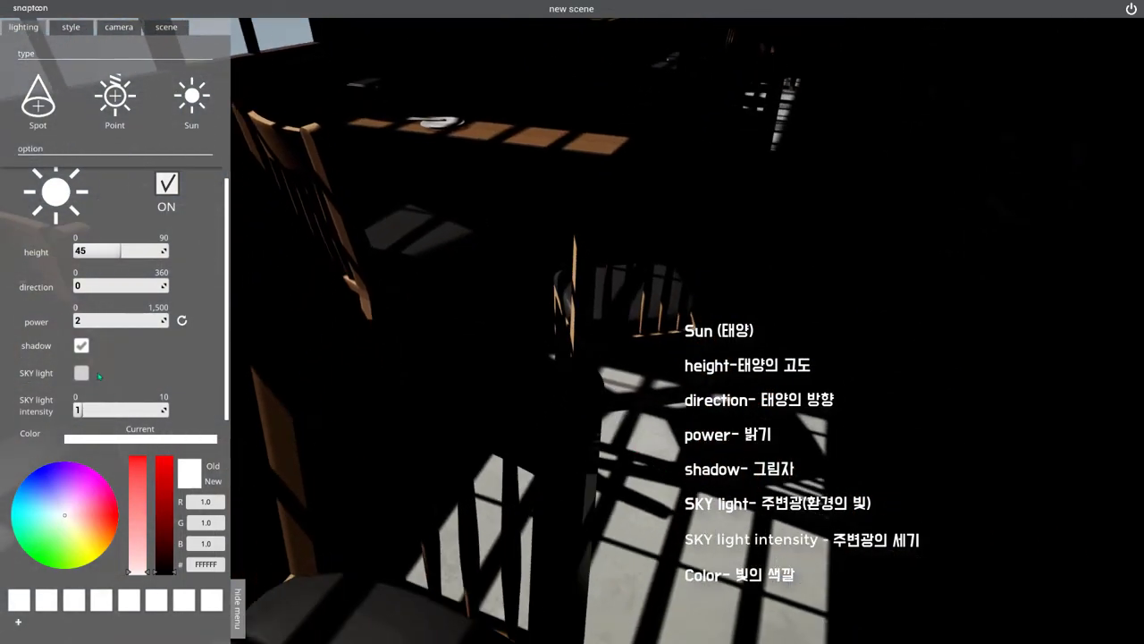
Raise the sun power to 64.9 and switch the sky light back on
drag(81, 322, 116, 322)
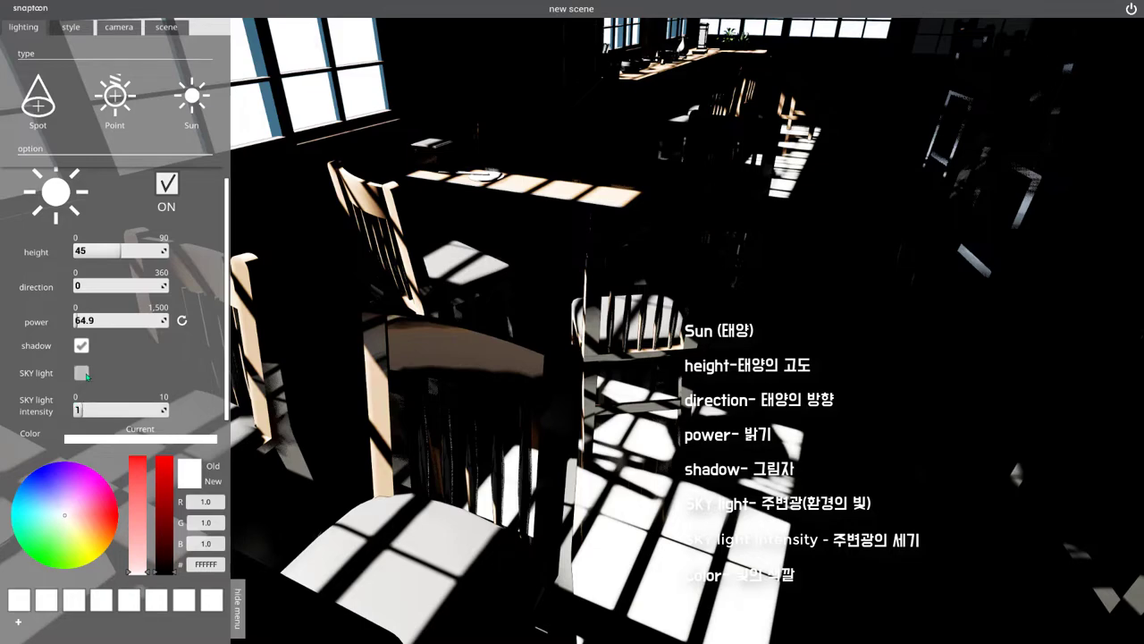
click(82, 373)
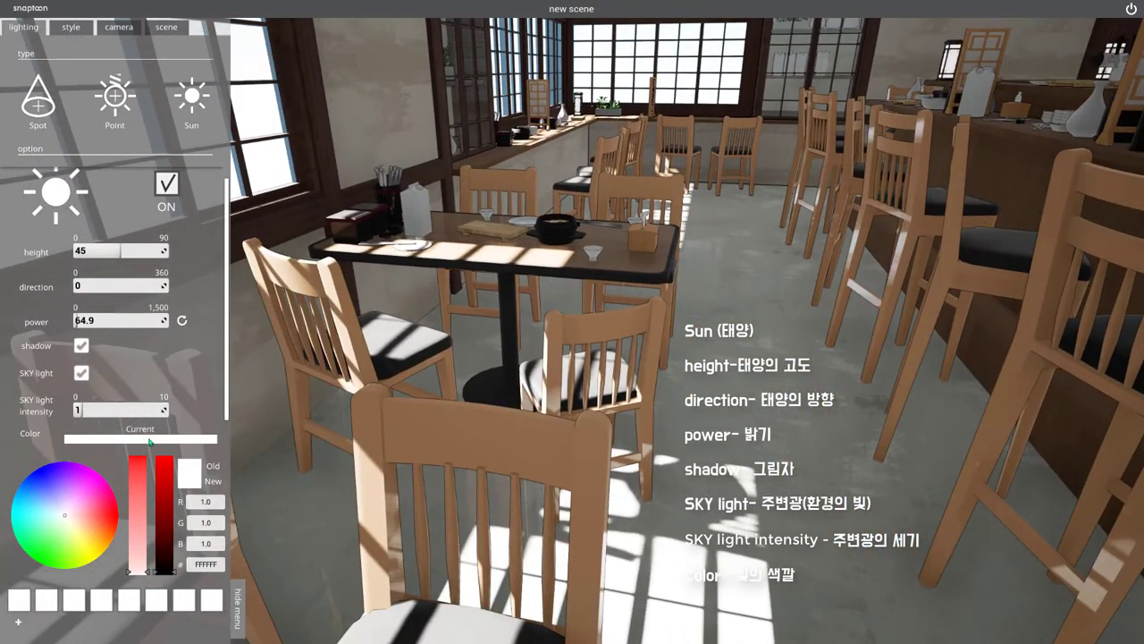
drag(83, 411, 104, 410)
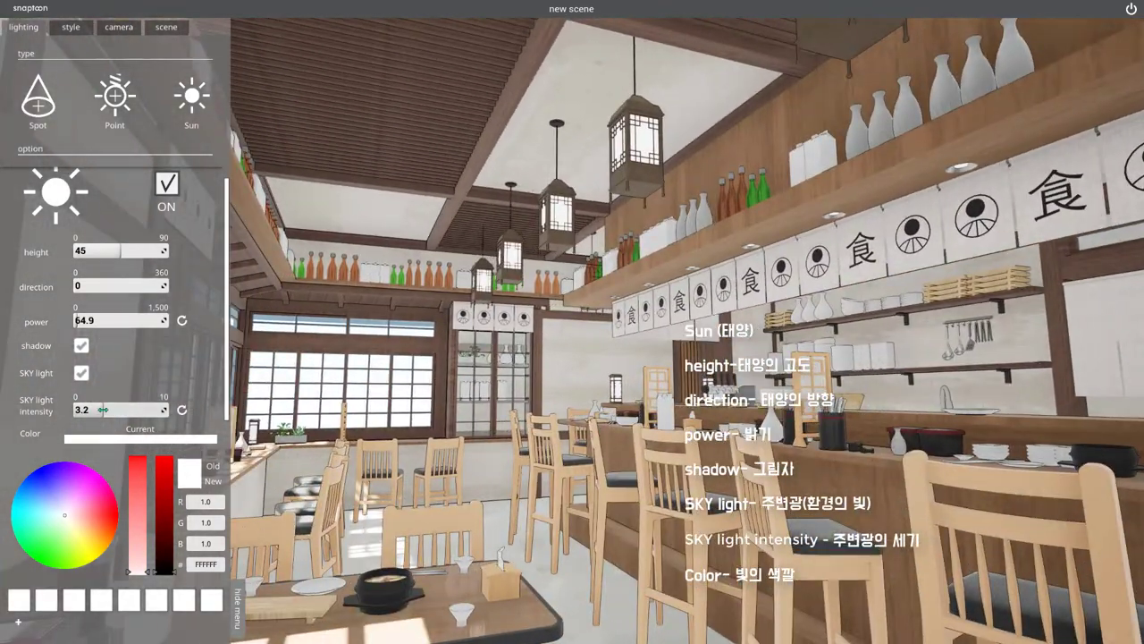
drag(103, 409, 76, 409)
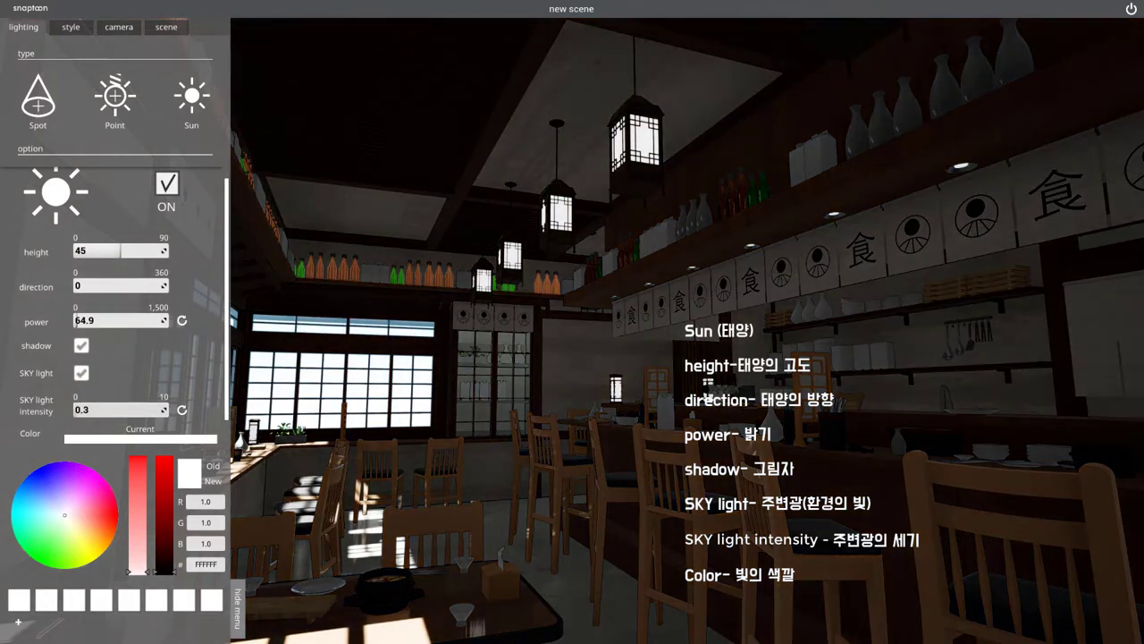
key(ctrl+z)
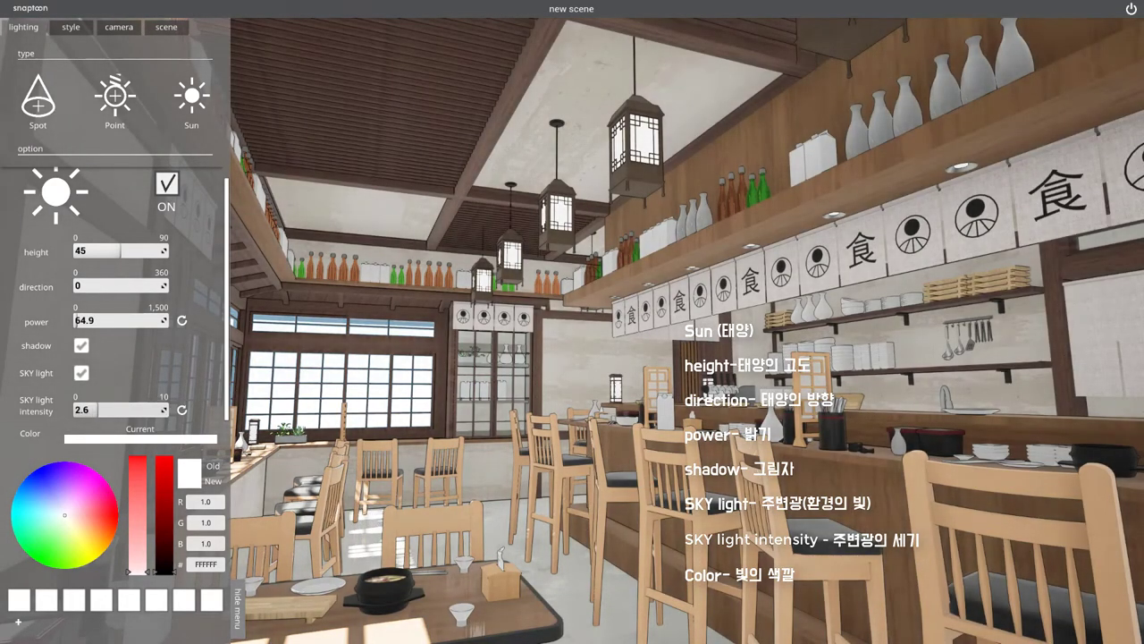
drag(103, 410, 77, 409)
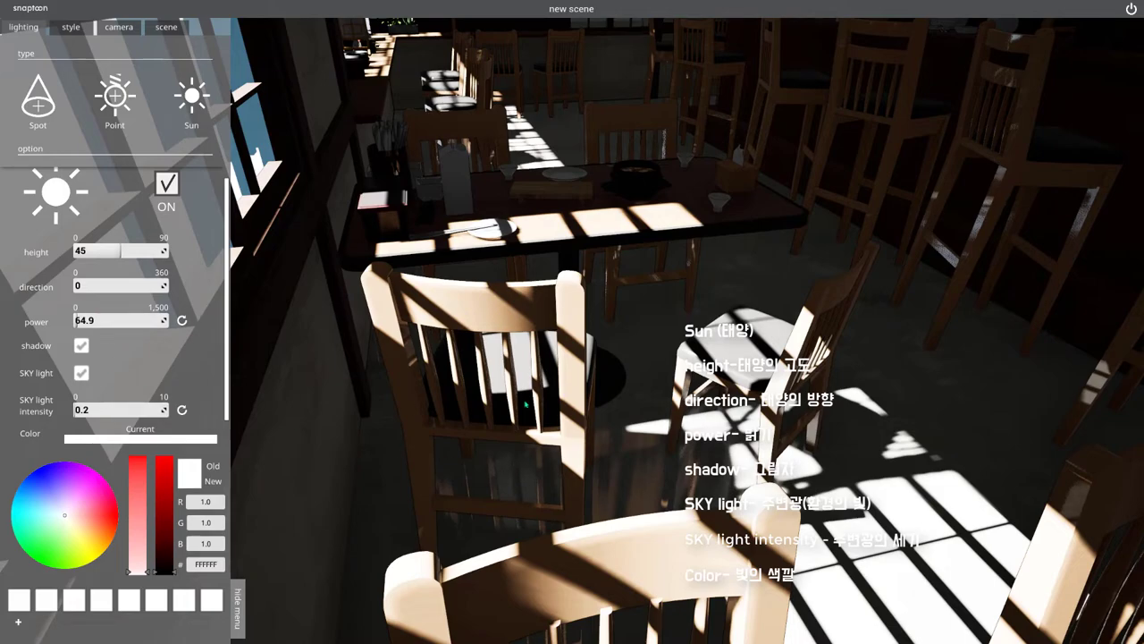
click(181, 410)
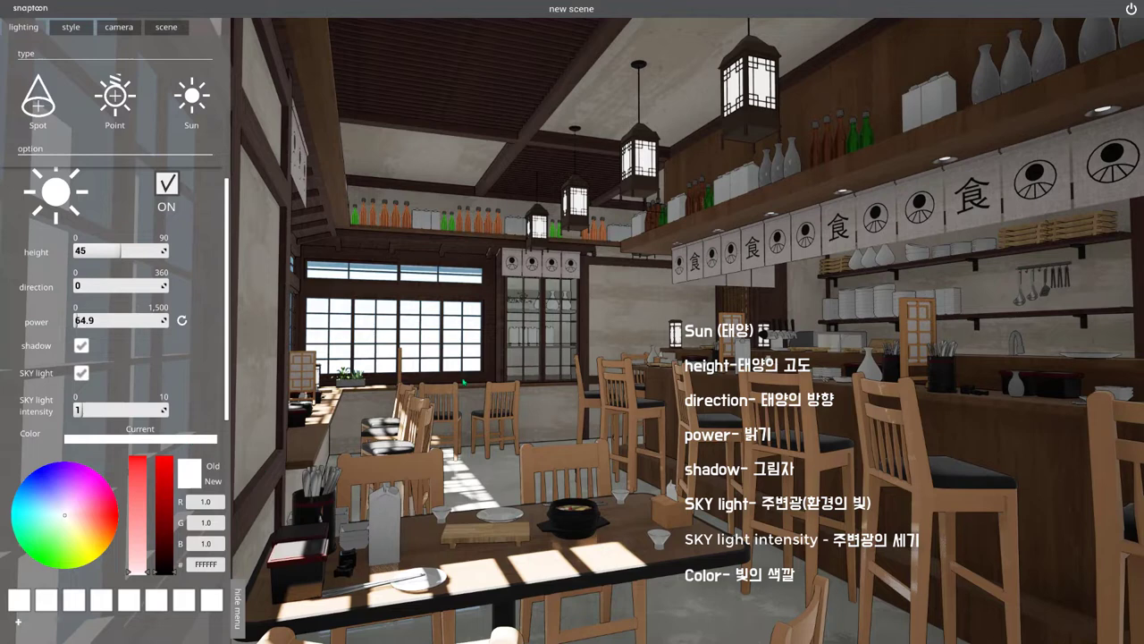
Try orange, magenta, yellow-green and pink sunlight tints, revert to white, then sweep to green
click(99, 529)
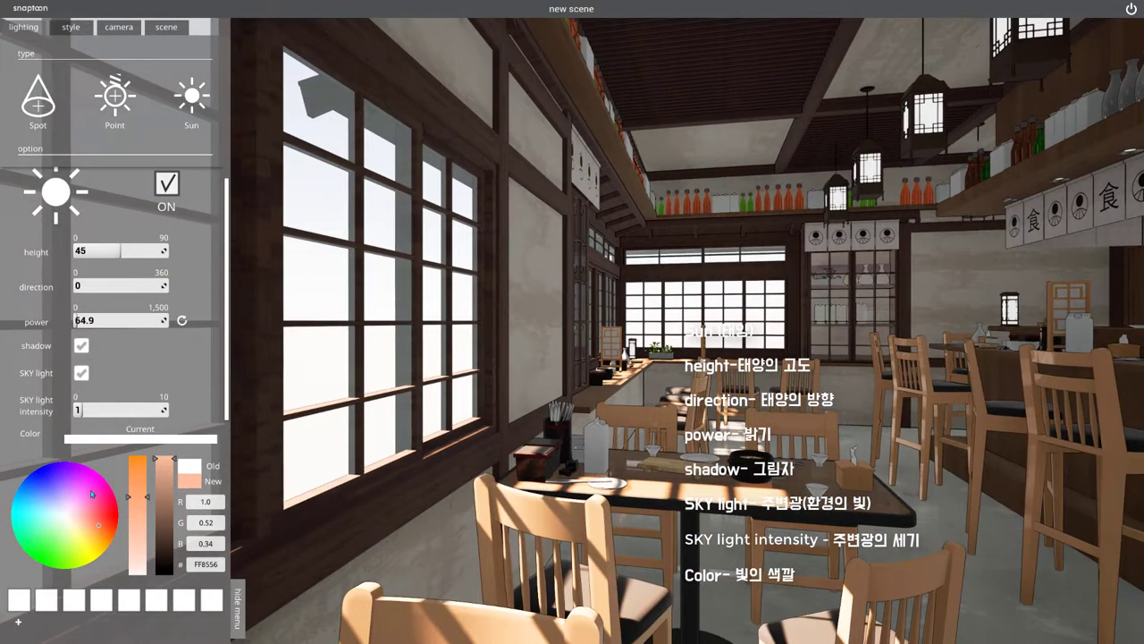
click(93, 471)
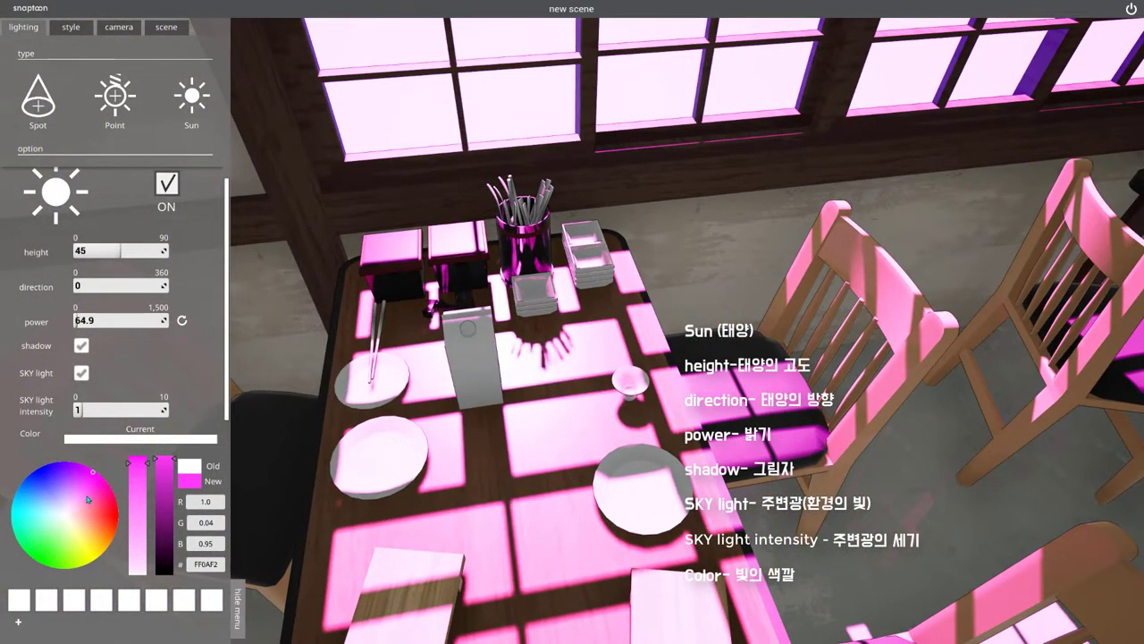
mouse_move(88, 499)
mouse_down()
mouse_move(91, 558)
mouse_move(108, 519)
mouse_up()
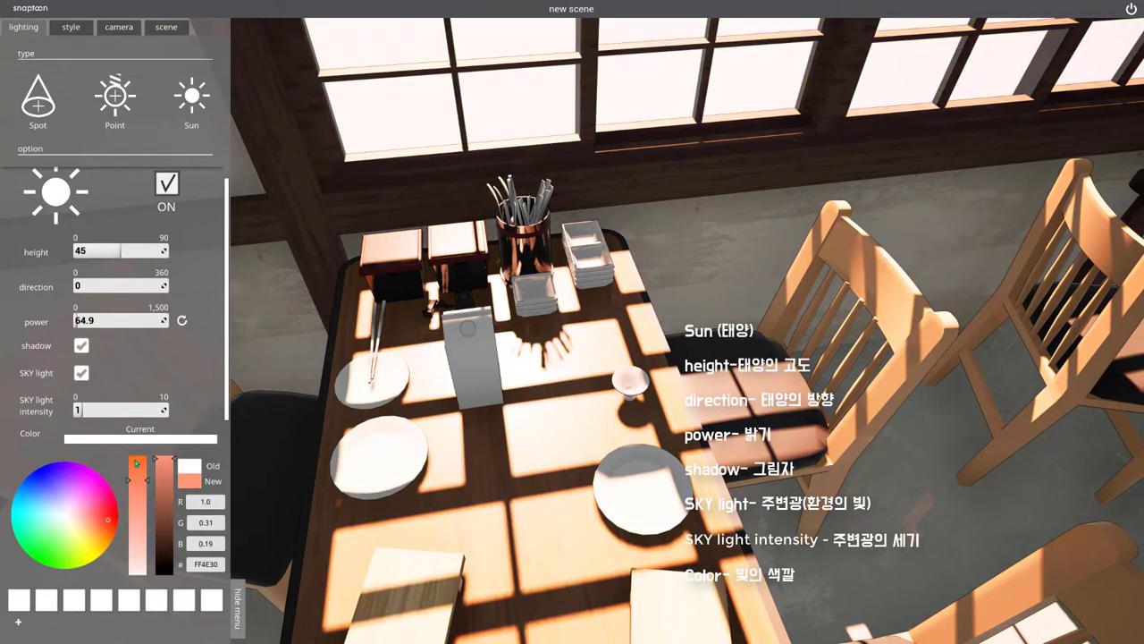
click(95, 499)
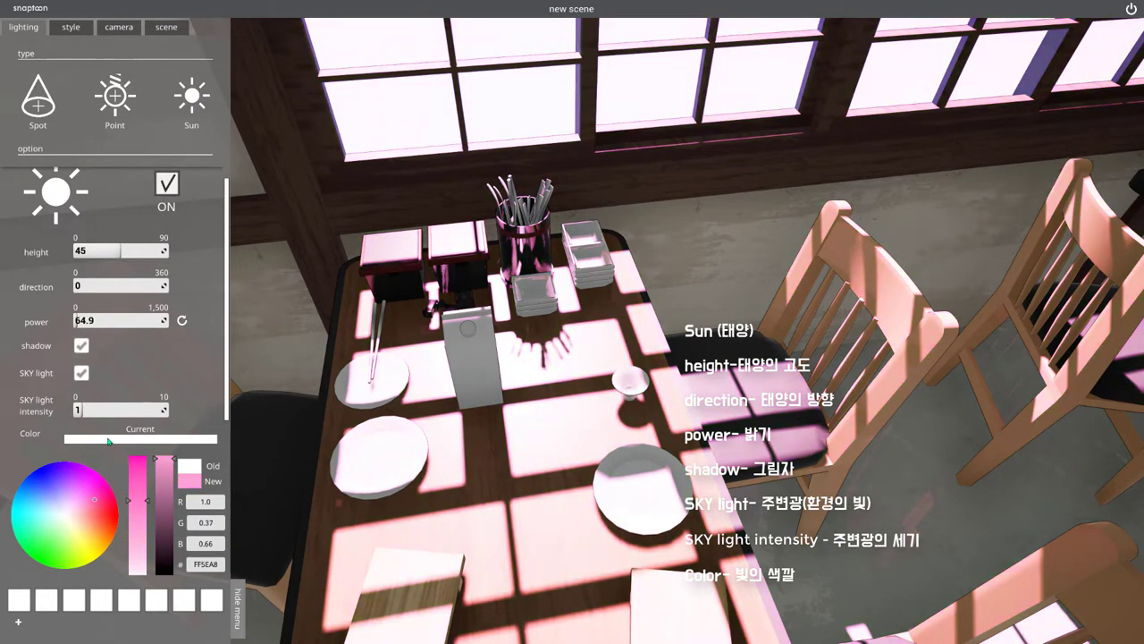
click(195, 469)
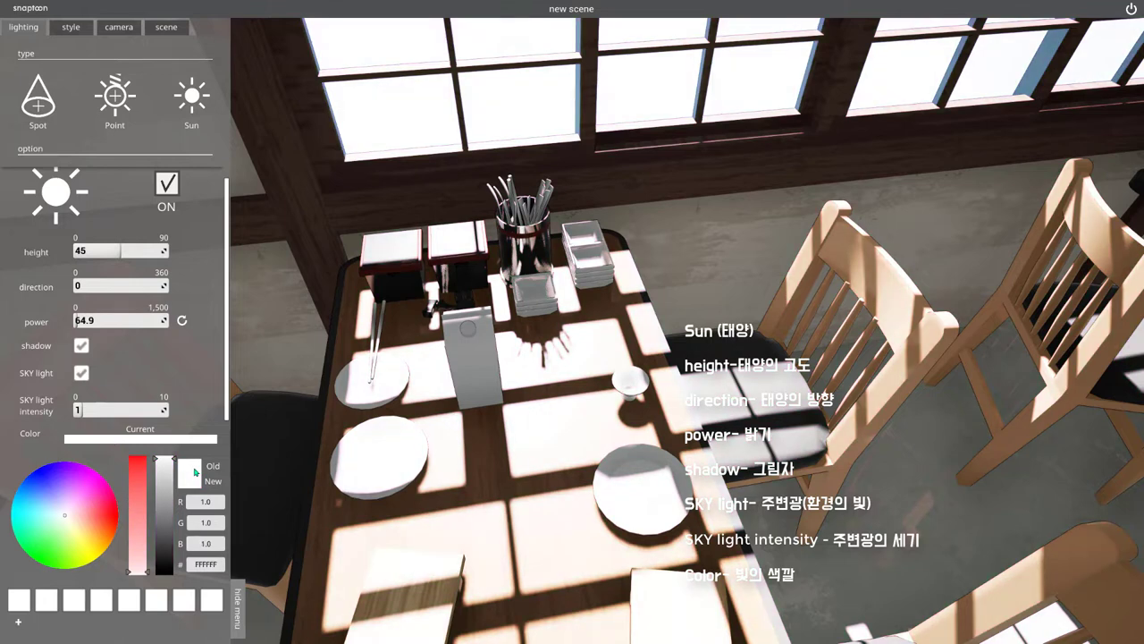
click(136, 532)
mouse_move(55, 547)
mouse_down()
mouse_move(44, 553)
mouse_move(32, 538)
mouse_up()
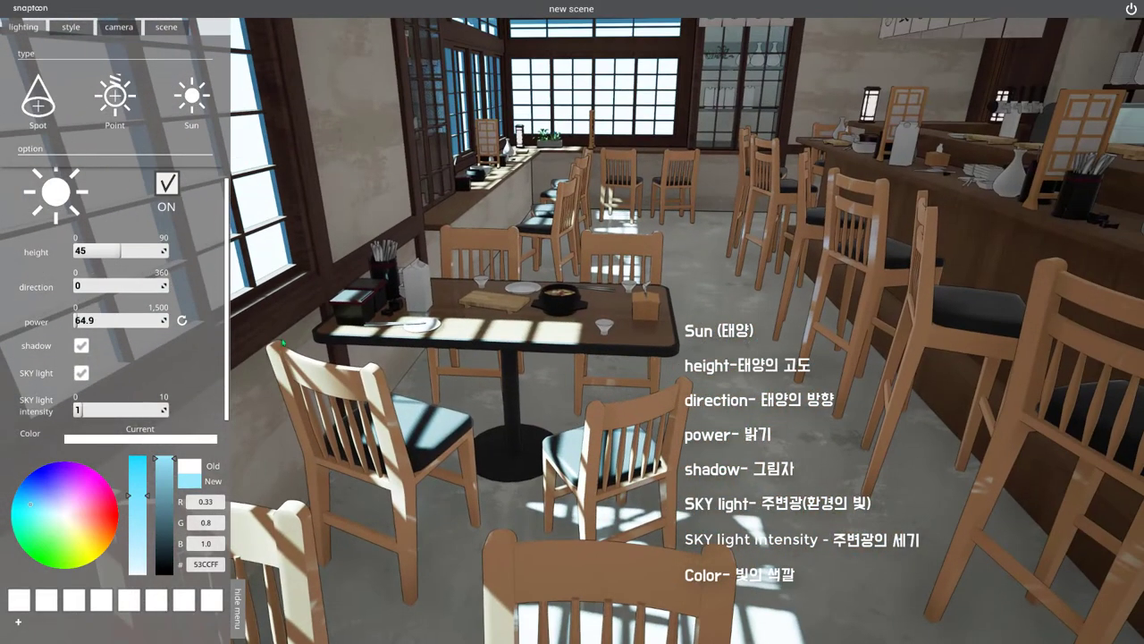
Toggle the sun off and back on, then restore the sunlight colour to white FFFFFF
click(174, 189)
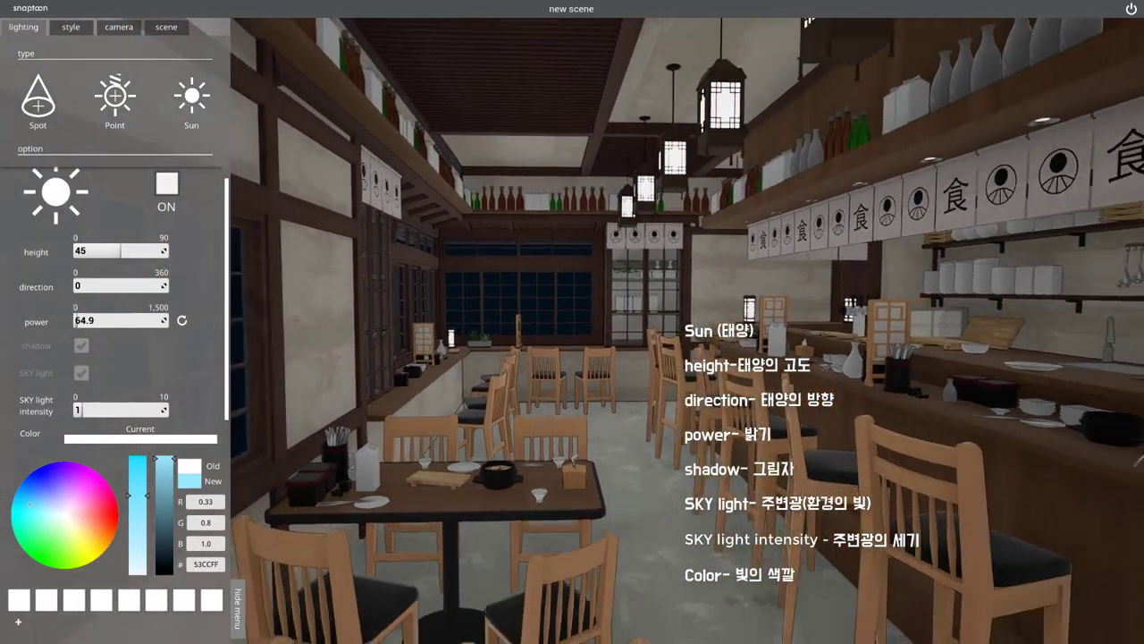
click(166, 187)
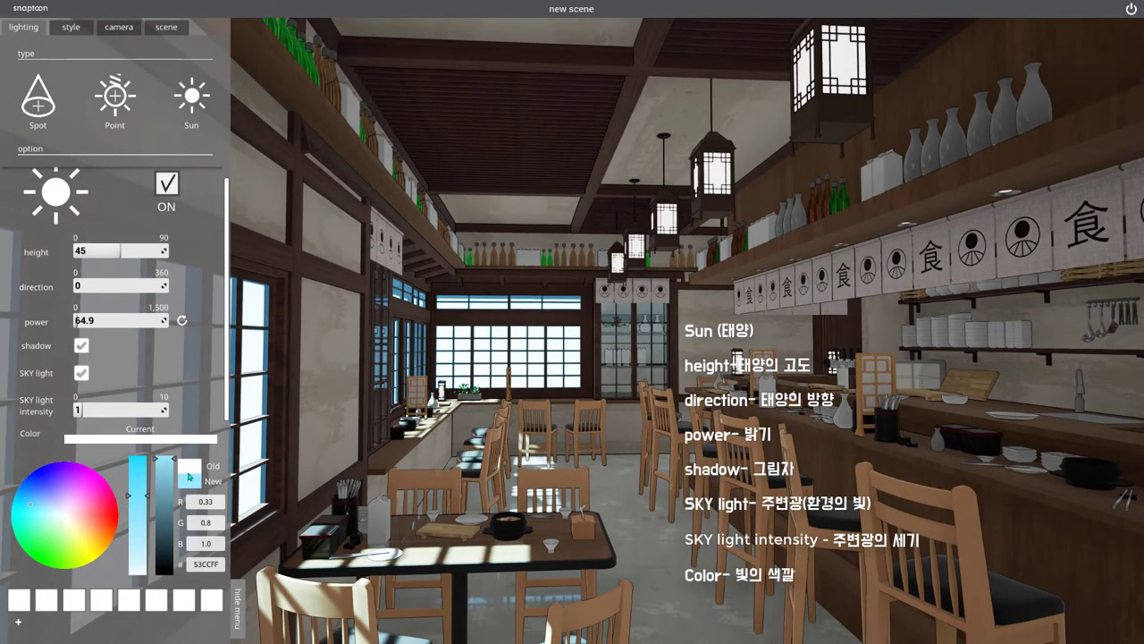
click(189, 473)
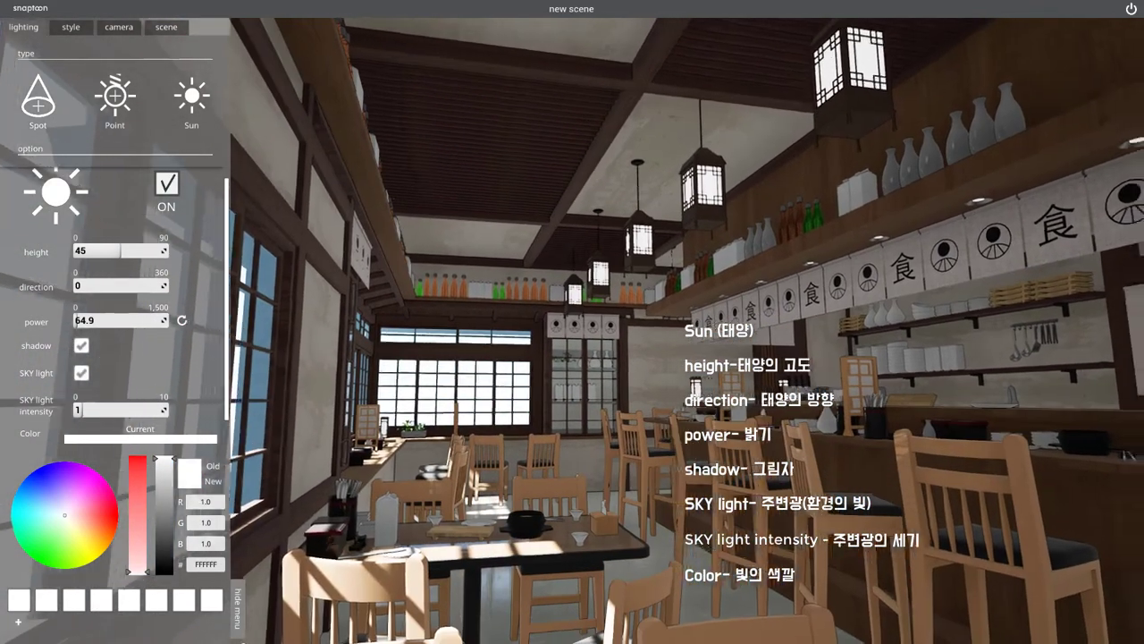